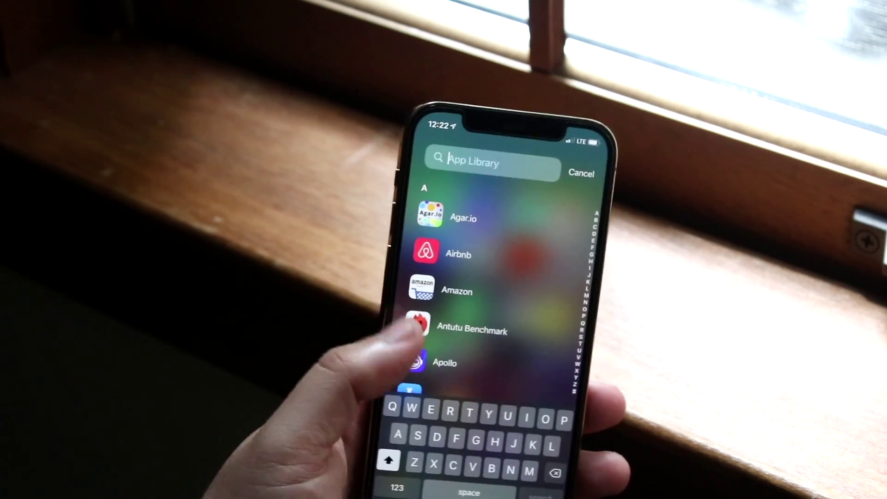
scroll(444, 277, down, 2)
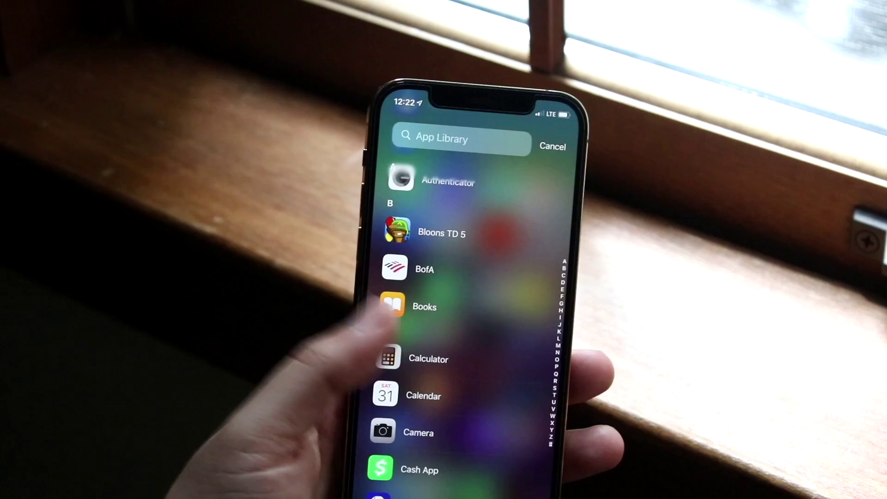